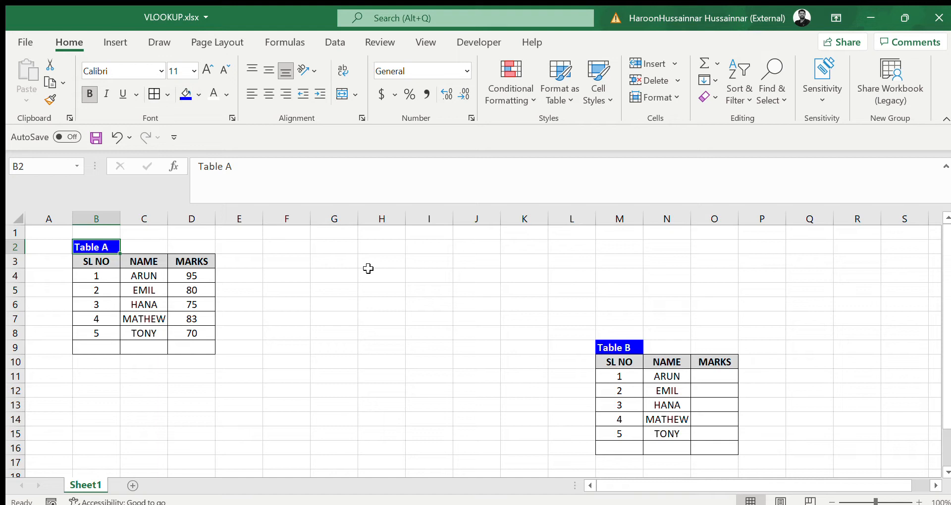
Look over the serial numbers, names and marks in Table A.
{"action": "left_click", "coordinate": [90, 297]}
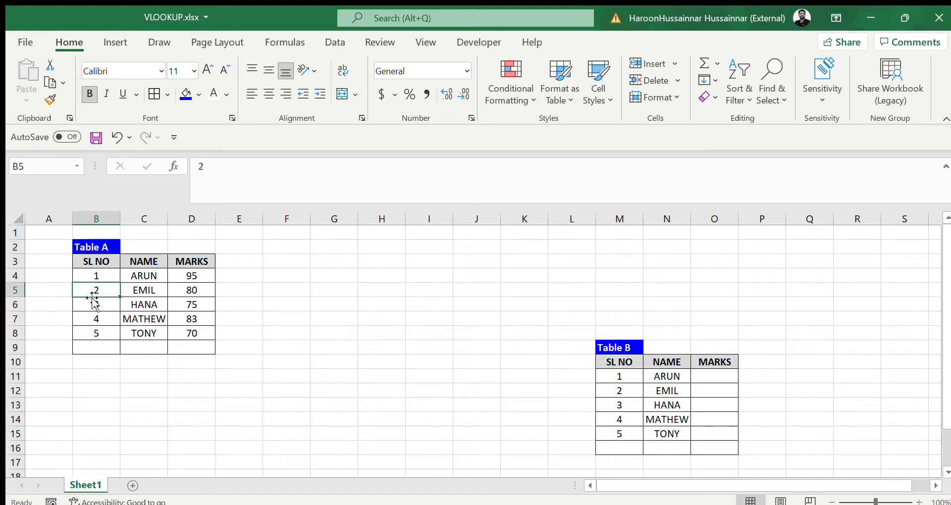
{"action": "key", "text": "Up"}
{"action": "key", "text": "Up"}
{"action": "key", "text": "Down"}
{"action": "key", "text": "Down"}
{"action": "key", "text": "Down"}
{"action": "key", "text": "Down"}
{"action": "key", "text": "Down"}
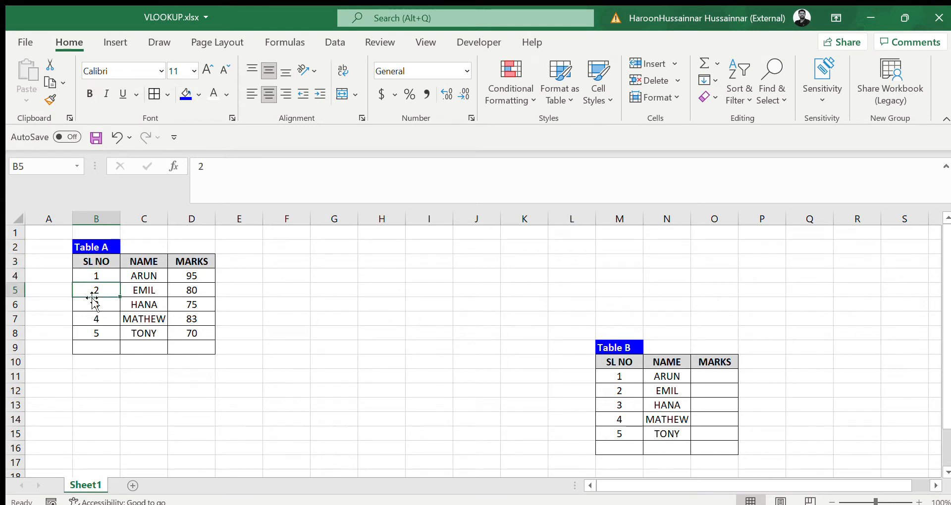
{"action": "key", "text": "Right"}
{"action": "key", "text": "Right"}
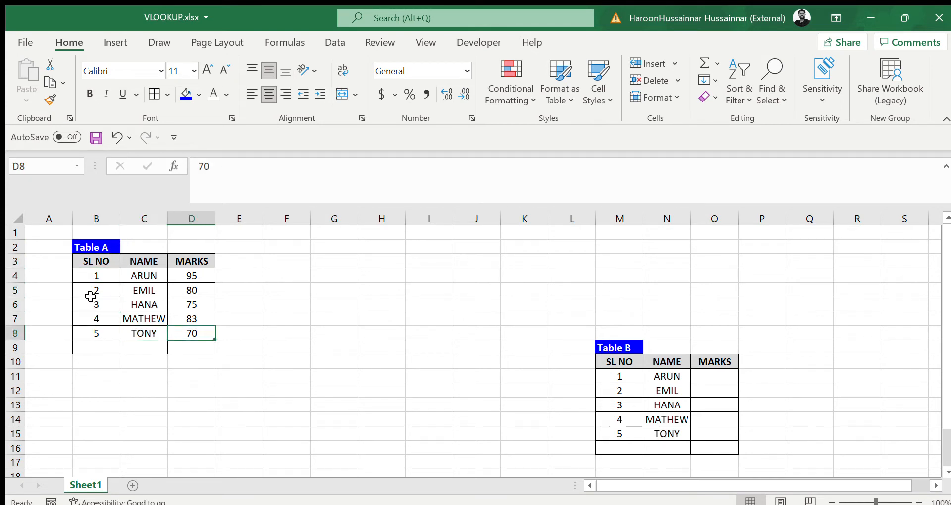
Begin a VLOOKUP formula in cell O11 of Table B with N11 as the lookup value.
{"action": "left_click", "coordinate": [612, 369]}
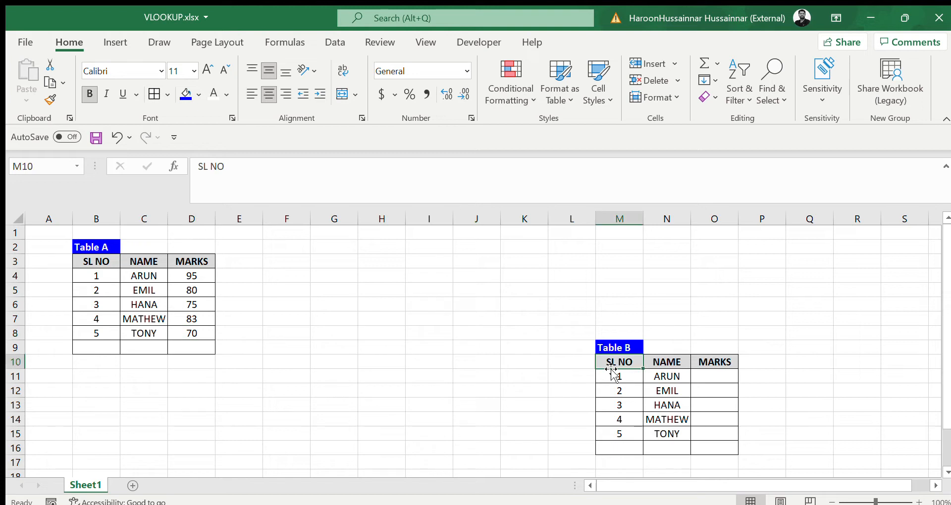
{"action": "key", "text": "Right"}
{"action": "key", "text": "Left"}
{"action": "key", "text": "Down"}
{"action": "key", "text": "Right"}
{"action": "key", "text": "Right"}
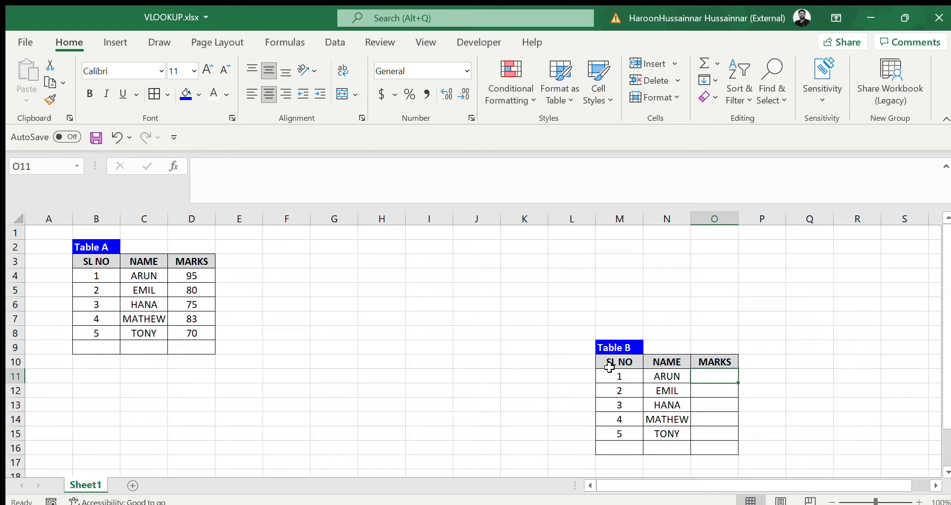
{"action": "type", "text": "="}
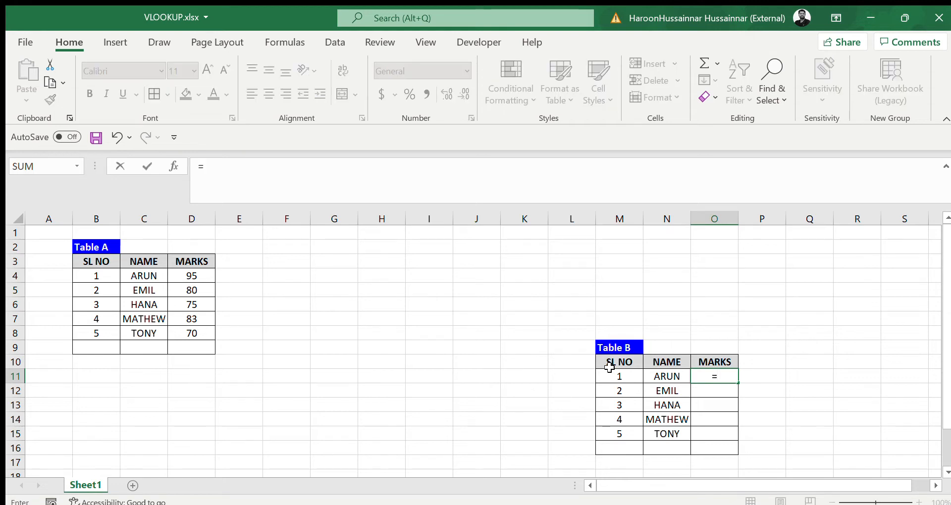
{"action": "type", "text": "VLOOKUP("}
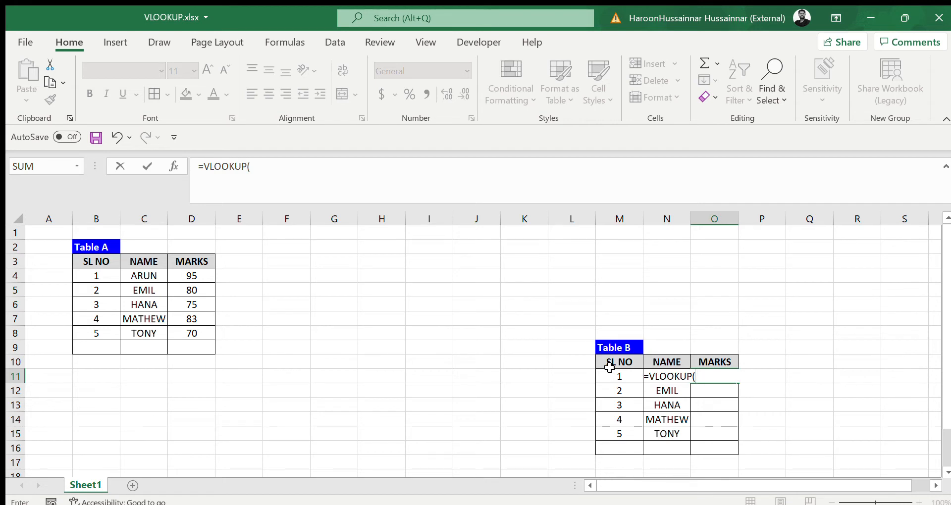
{"action": "left_click", "coordinate": [656, 371]}
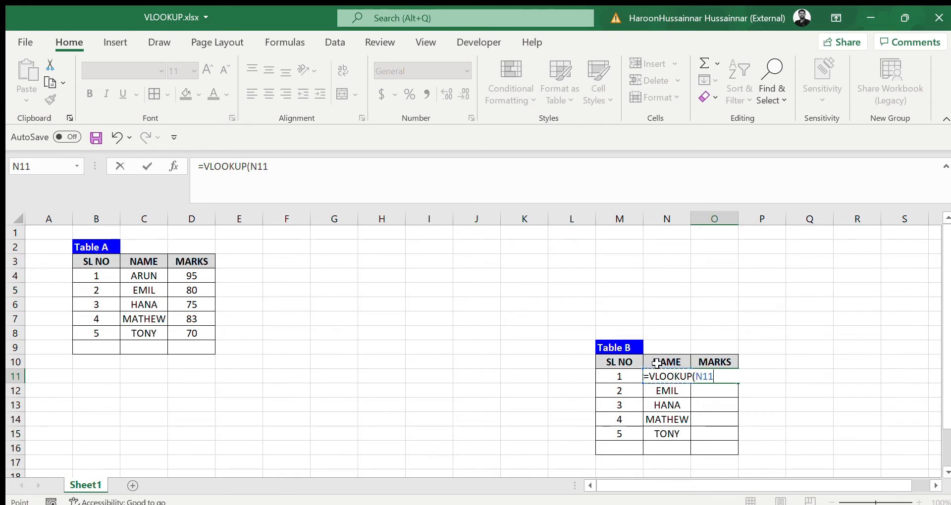
{"action": "type", "text": ","}
Complete the VLOOKUP formula with Table A's range C4:D8 as the table array and 2 as the column index.
{"action": "left_click", "coordinate": [140, 275]}
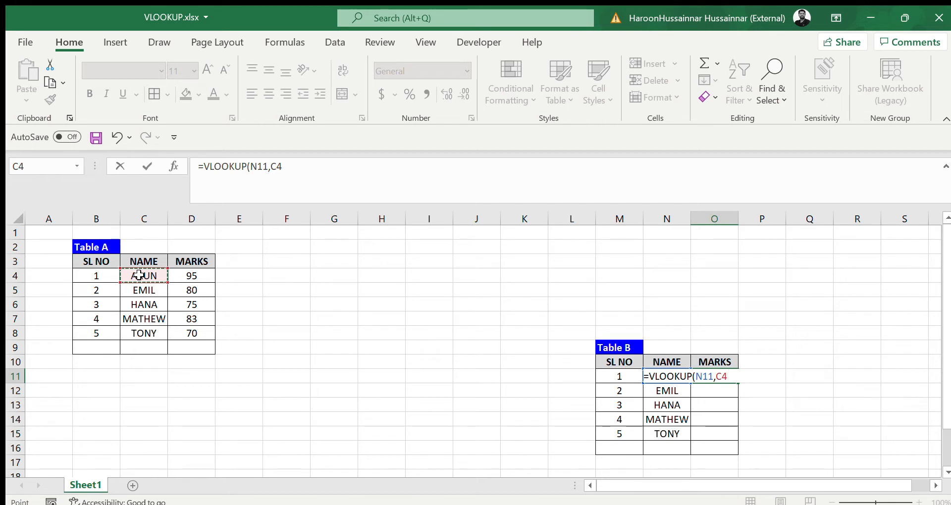
{"action": "key", "text": "shift+Right"}
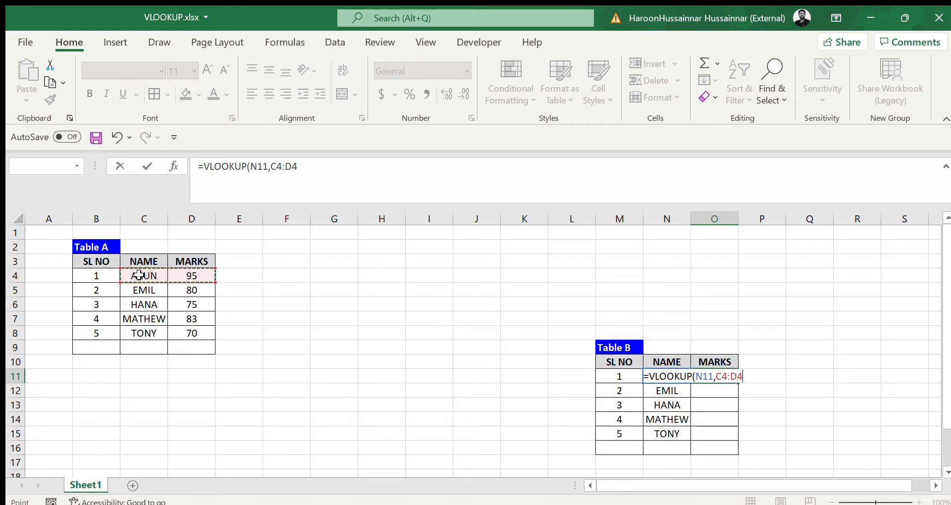
{"action": "key", "text": "ctrl+shift+Down"}
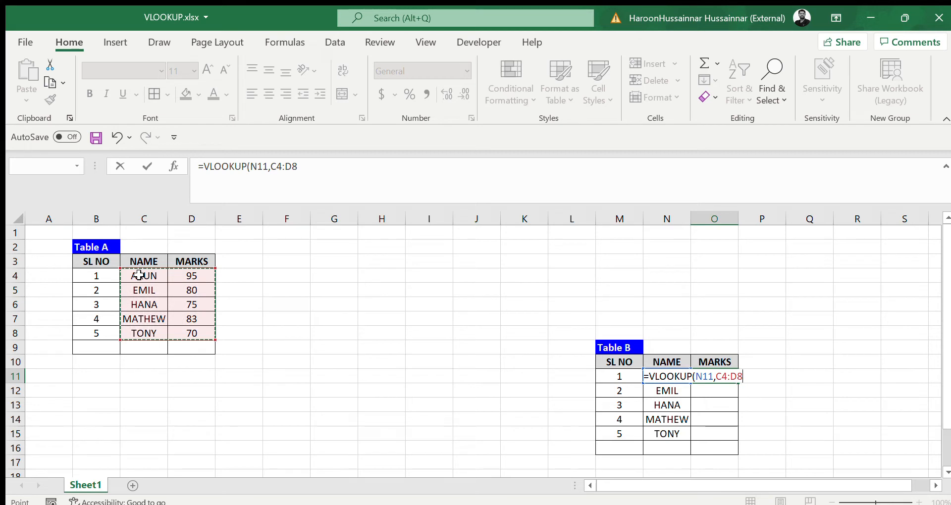
{"action": "left_click", "coordinate": [316, 171]}
{"action": "type", "text": ","}
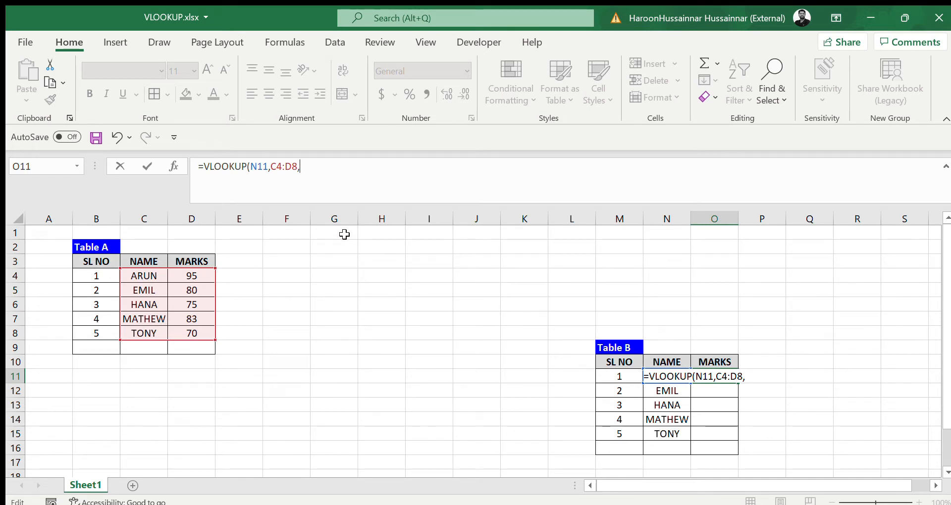
{"action": "type", "text": "2)"}
{"action": "key", "text": "Return"}
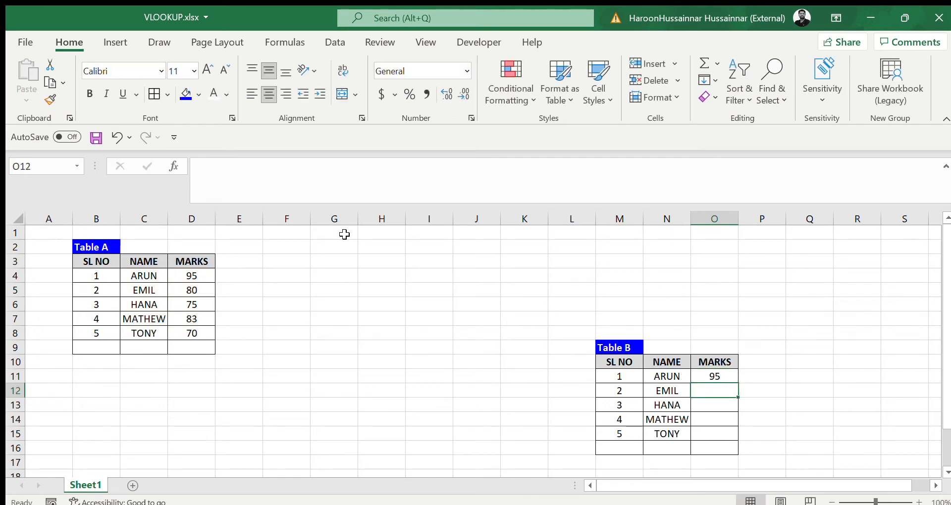
Review the formula in O11, fill it down through O15, and clear the marks in O11:O15.
{"action": "key", "text": "Up"}
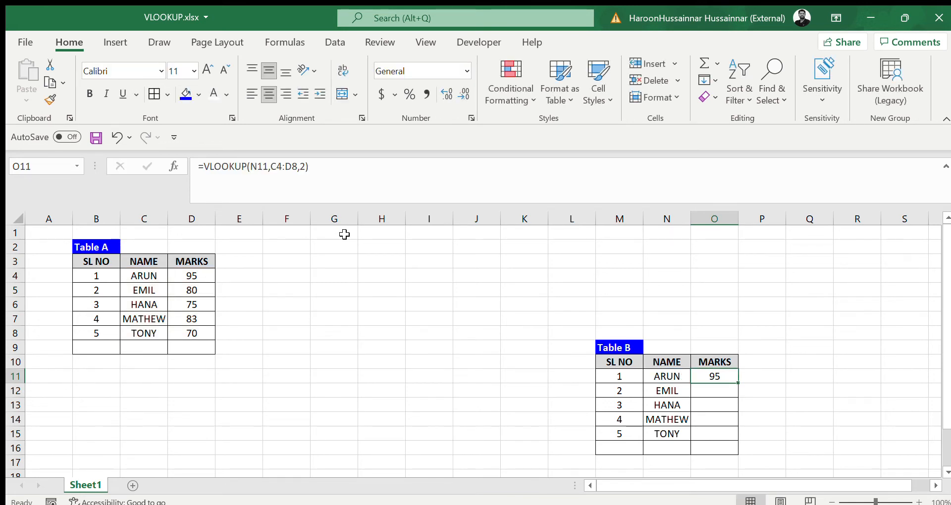
{"action": "left_click", "coordinate": [233, 171]}
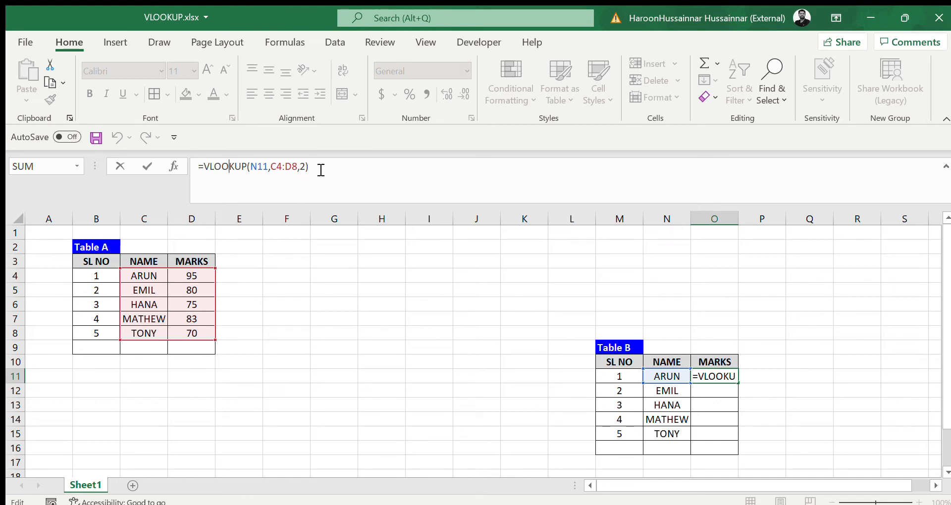
{"action": "key", "text": "Return"}
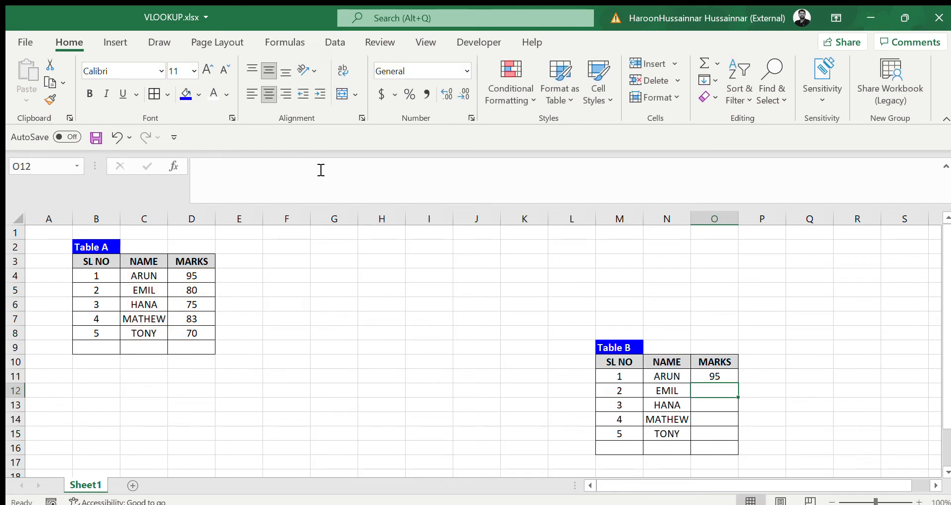
{"action": "left_click", "coordinate": [724, 377]}
{"action": "left_click_drag", "start_coordinate": [737, 383], "coordinate": [743, 439]}
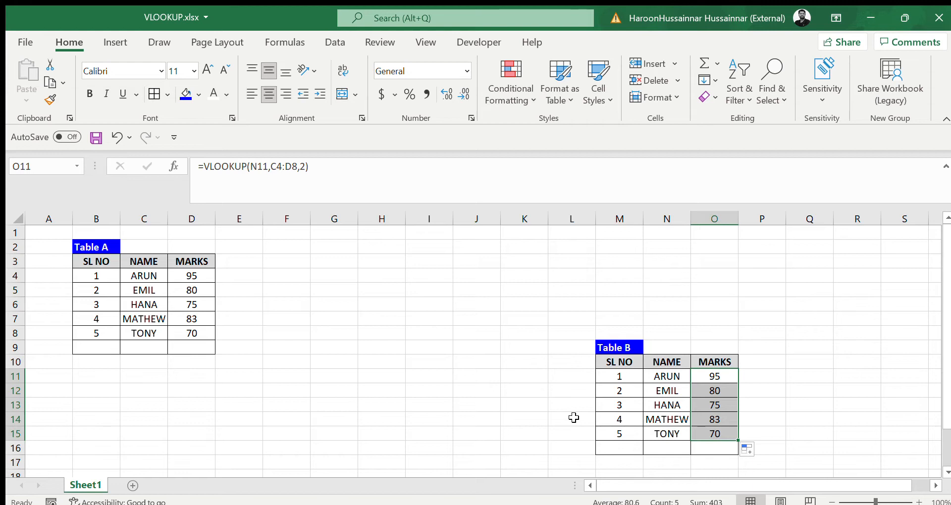
{"action": "key", "text": "Delete"}
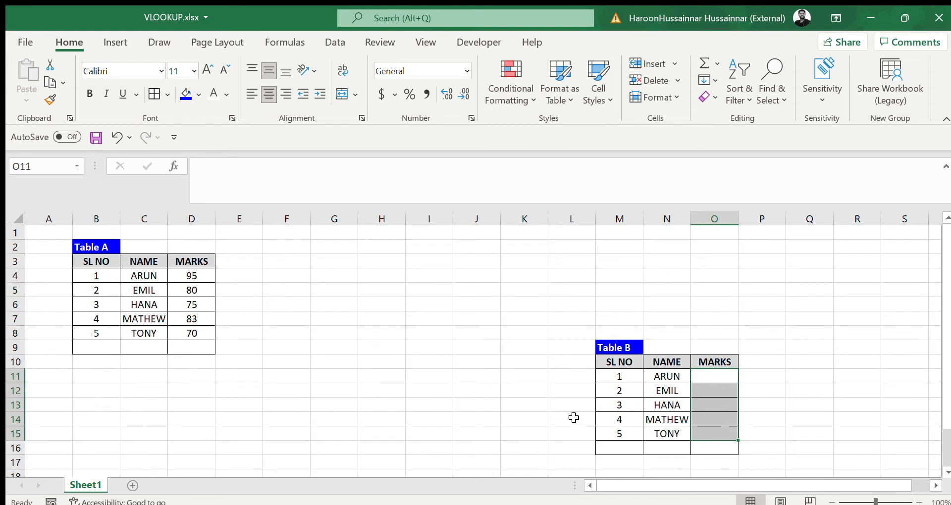
Fill row 16 of Table B with serial number 6 and the additional student's name.
{"action": "key", "text": "Down"}
{"action": "key", "text": "Down"}
{"action": "key", "text": "Down"}
{"action": "key", "text": "Down"}
{"action": "key", "text": "Down"}
{"action": "key", "text": "Left"}
{"action": "key", "text": "Left"}
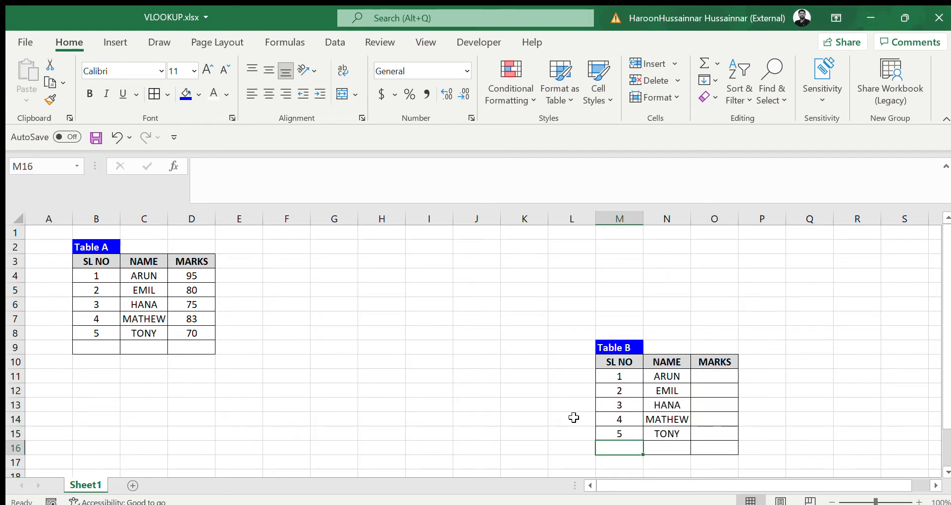
{"action": "type", "text": "6"}
{"action": "key", "text": "Tab"}
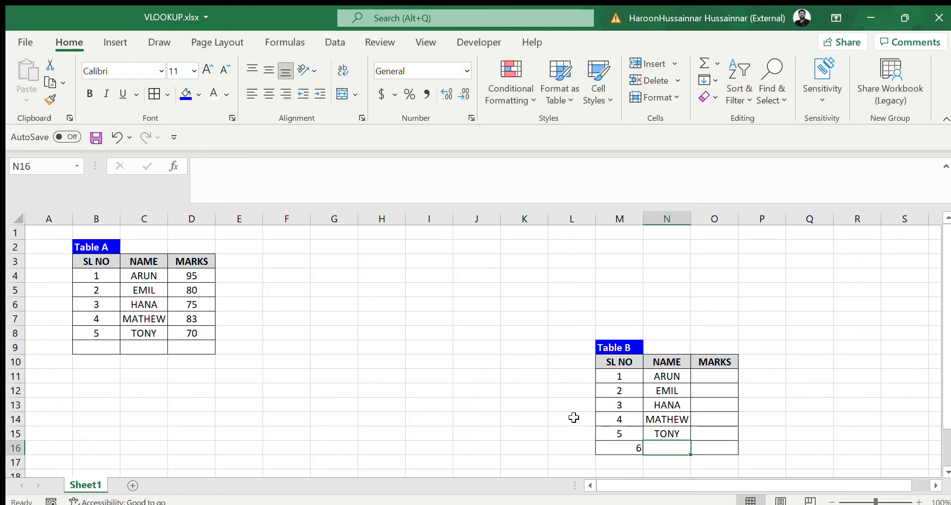
{"action": "type", "text": "HAROON"}
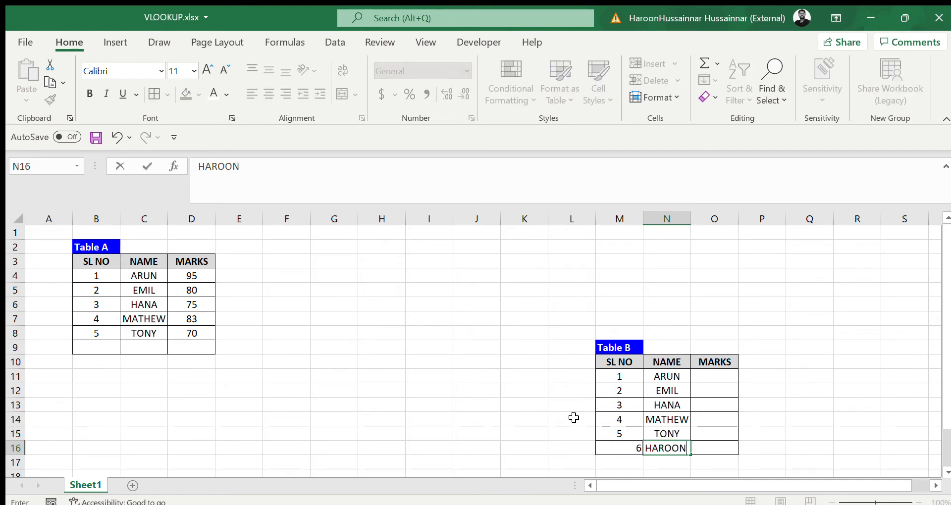
{"action": "key", "text": "Return"}
Center the serial number in cell M16 horizontally.
{"action": "key", "text": "Left"}
{"action": "key", "text": "Up"}
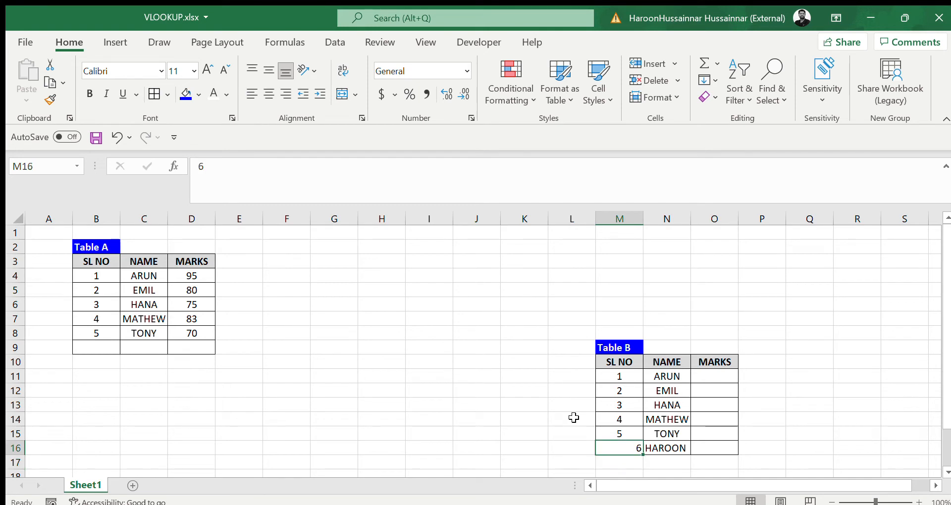
{"action": "left_click", "coordinate": [269, 93]}
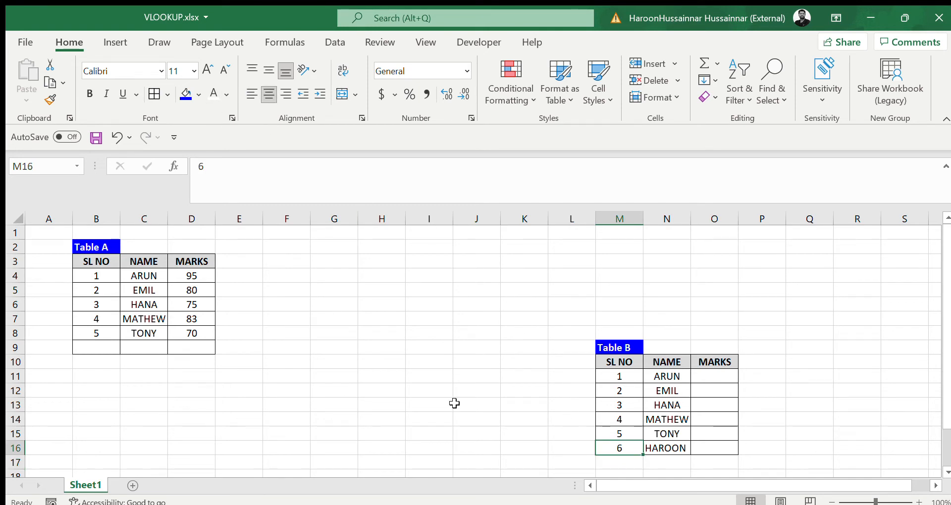
{"action": "left_click", "coordinate": [666, 447]}
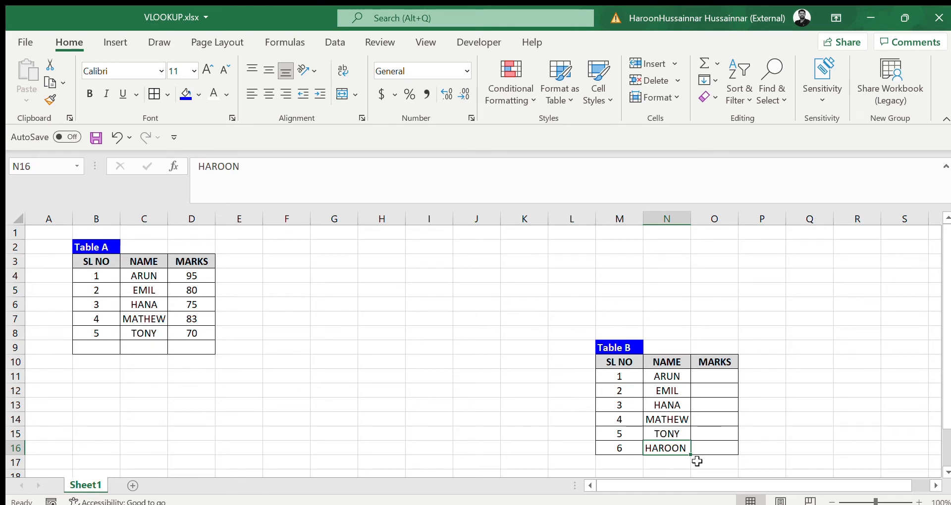
Enter the formula =VLOOKUP(N11,C4:D8,2) in cell O11 of Table B.
{"action": "left_click", "coordinate": [722, 377]}
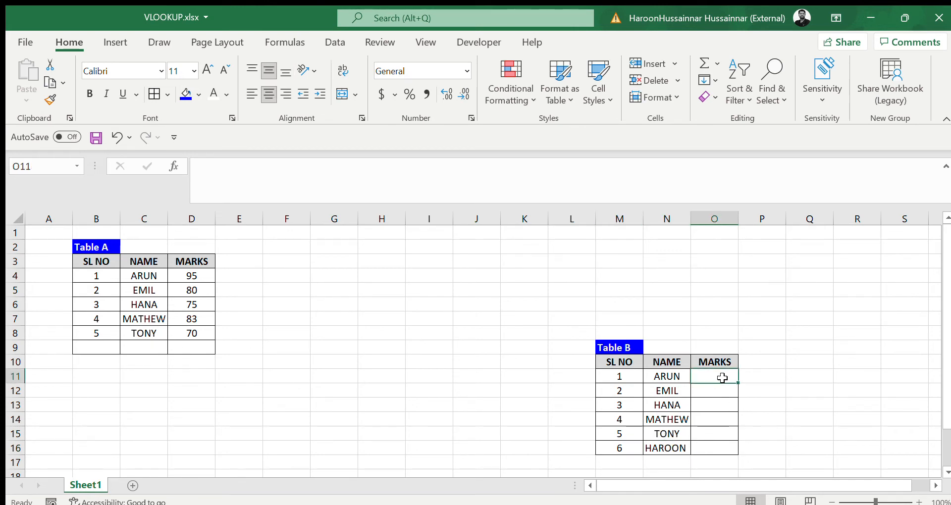
{"action": "type", "text": "=VLOOKUP("}
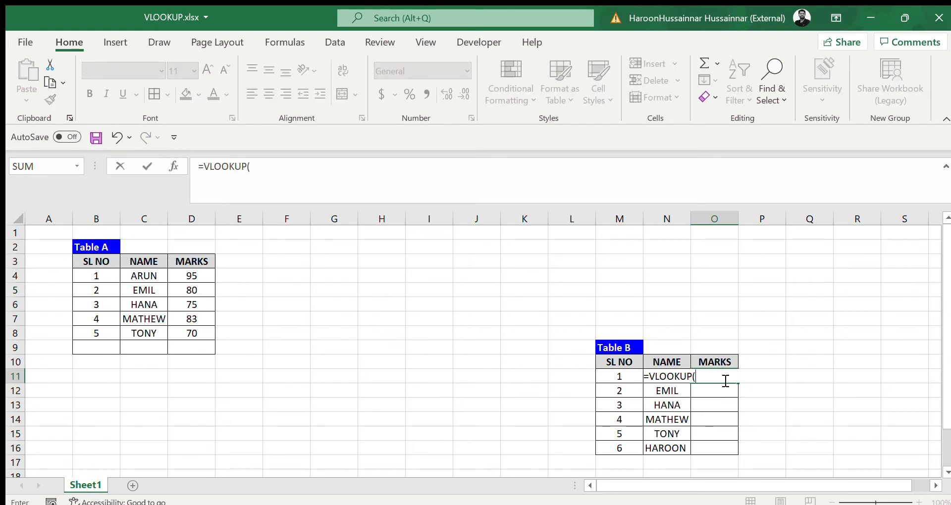
{"action": "key", "text": "Left"}
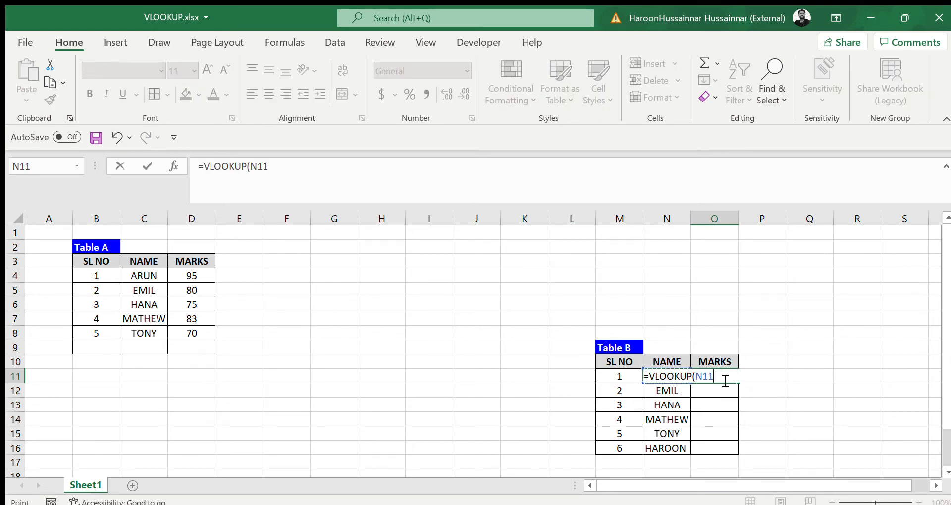
{"action": "type", "text": ","}
{"action": "left_click", "coordinate": [149, 276]}
{"action": "key", "text": "shift+Right"}
{"action": "key", "text": "shift+Down"}
{"action": "key", "text": "shift+Down"}
{"action": "key", "text": "shift+Down"}
{"action": "key", "text": "shift+Down"}
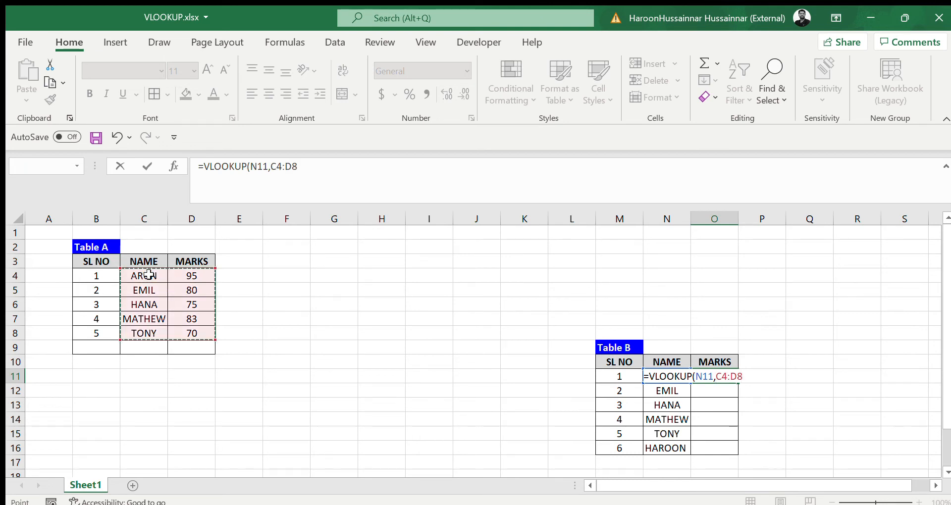
{"action": "type", "text": ",2"}
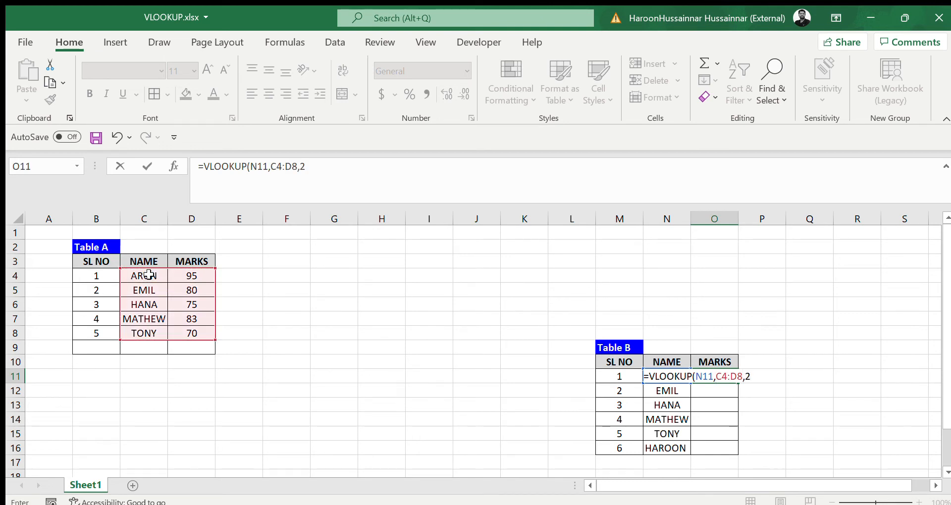
{"action": "key", "text": "Return"}
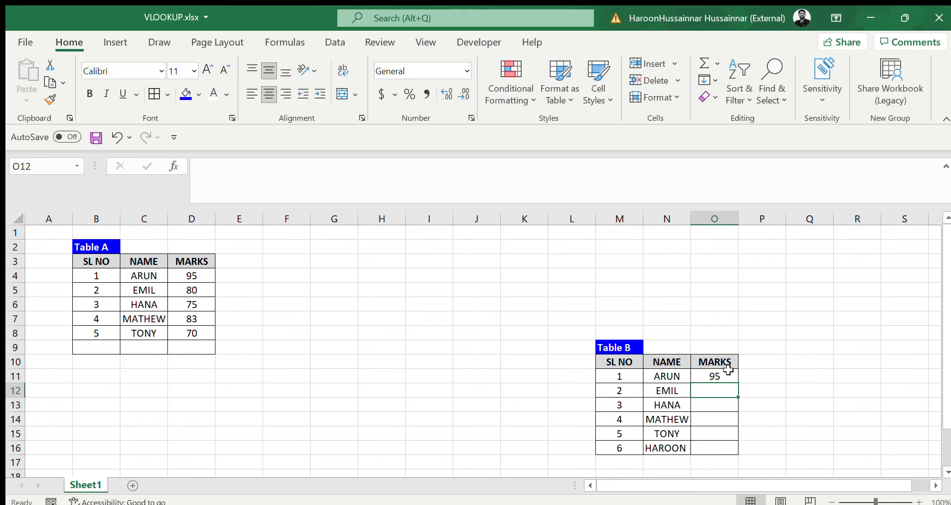
Fill the VLOOKUP formula from O11 down through O16.
{"action": "left_click", "coordinate": [726, 372]}
{"action": "left_click_drag", "start_coordinate": [738, 383], "coordinate": [737, 453]}
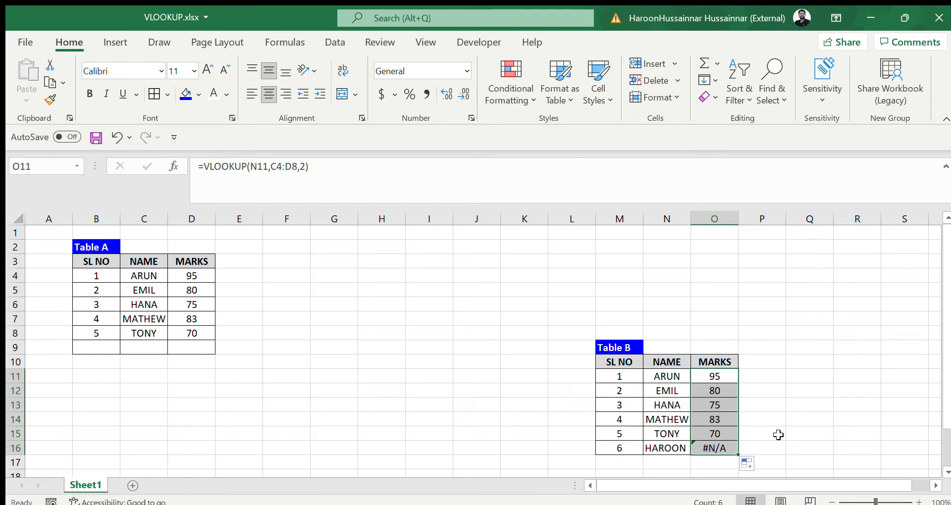
{"action": "left_click", "coordinate": [778, 420]}
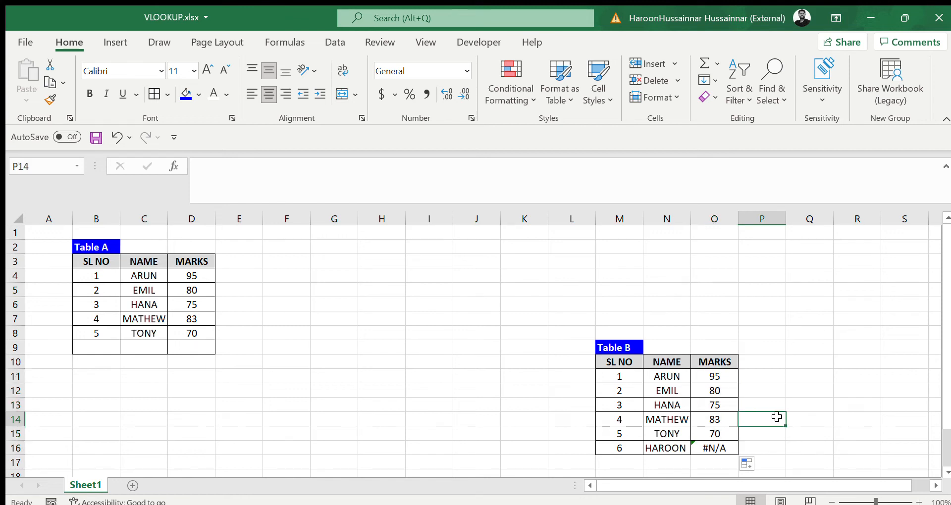
Clear the formulas from Table B's marks range O11:O16.
{"action": "left_click", "coordinate": [726, 380]}
{"action": "key", "text": "ctrl+shift+Down"}
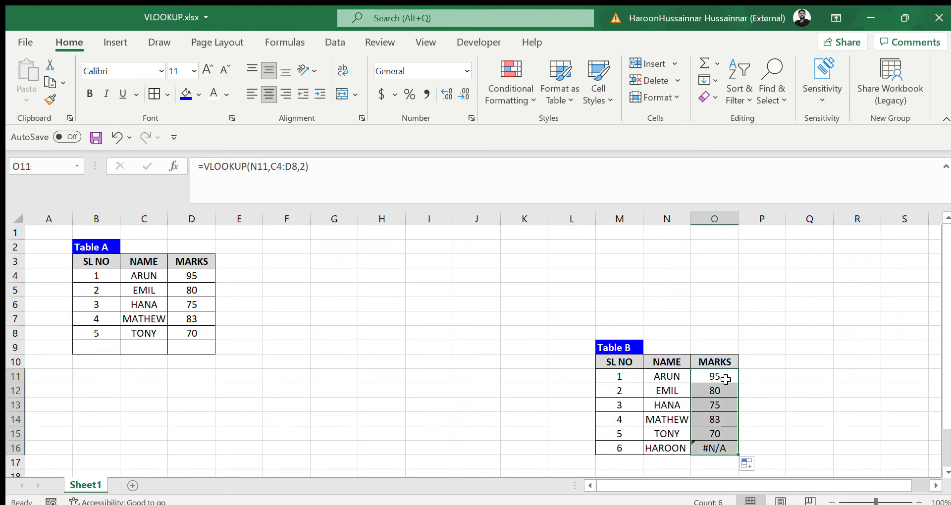
{"action": "key", "text": "Delete"}
Enter the formula =IFERROR(VLOOKUP(N11,C4:D8,2,0),0) in cell O11 of Table B.
{"action": "key", "text": "Up"}
{"action": "key", "text": "Down"}
{"action": "type", "text": "="}
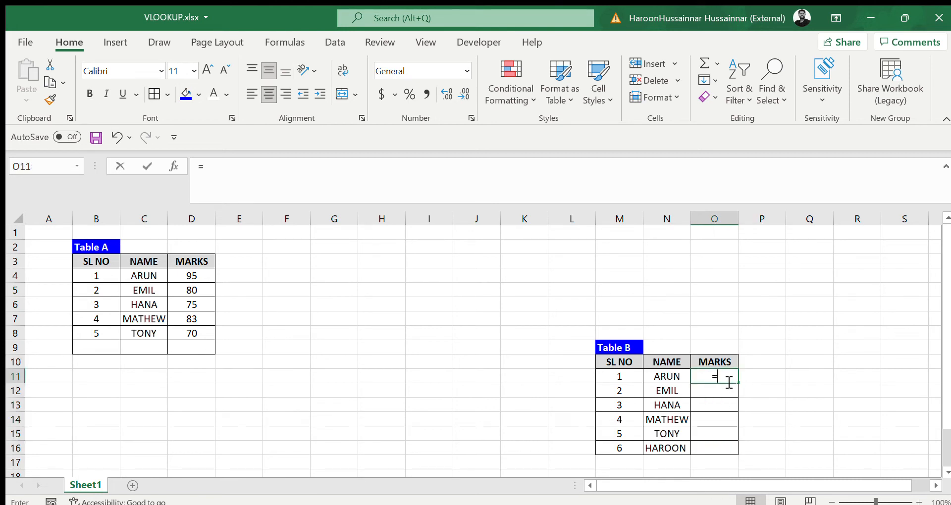
{"action": "type", "text": "IFERROR("}
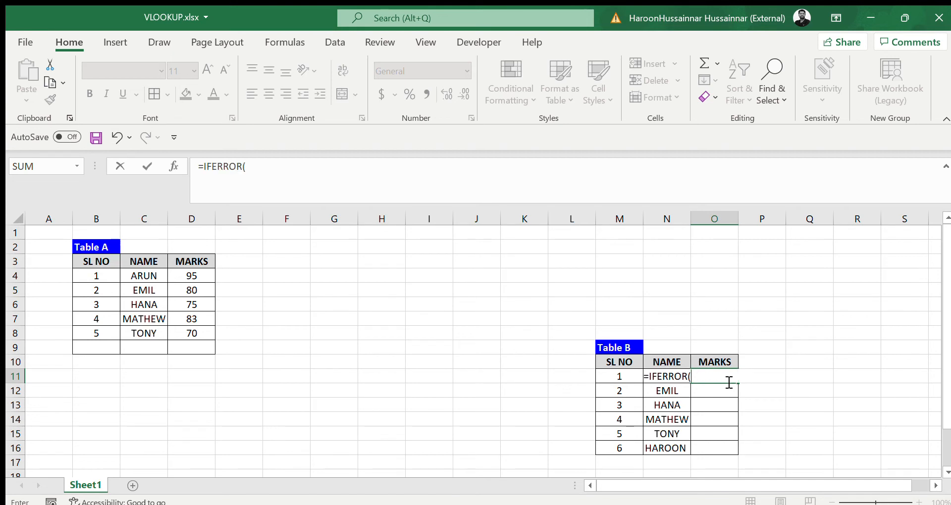
{"action": "type", "text": "VLOOKUP("}
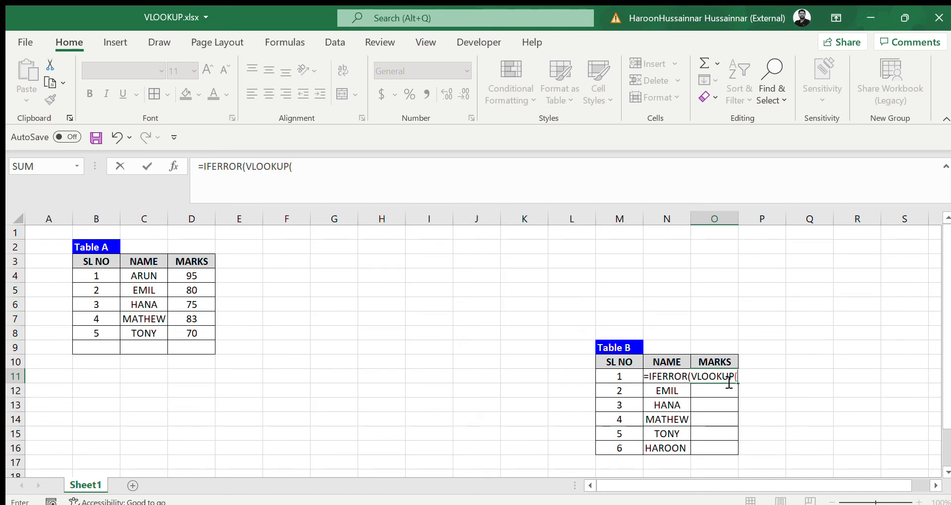
{"action": "left_click", "coordinate": [668, 375]}
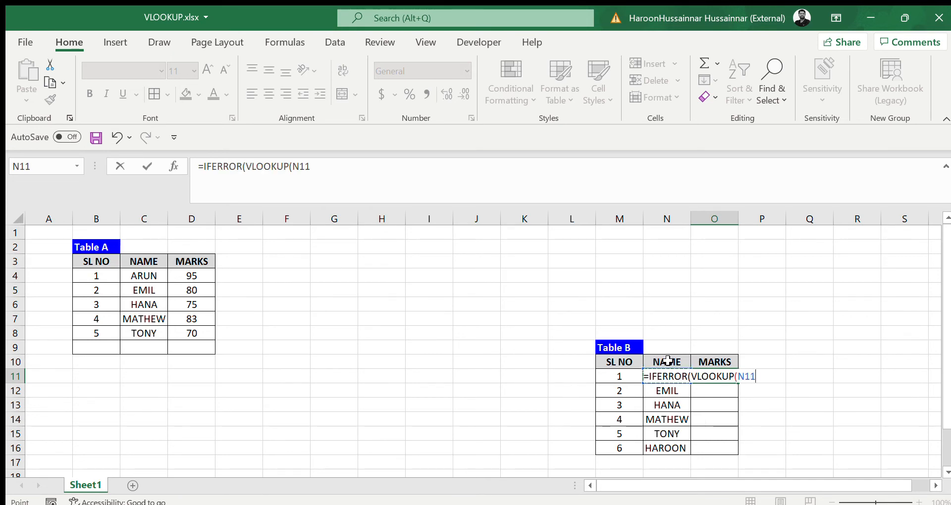
{"action": "type", "text": ","}
{"action": "left_click", "coordinate": [147, 276]}
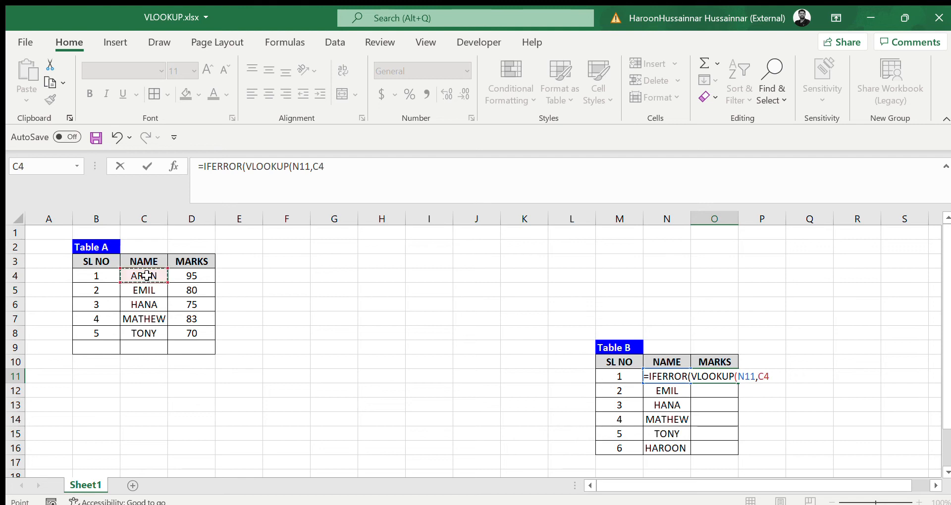
{"action": "key", "text": "shift+Right"}
{"action": "key", "text": "ctrl+shift+Down"}
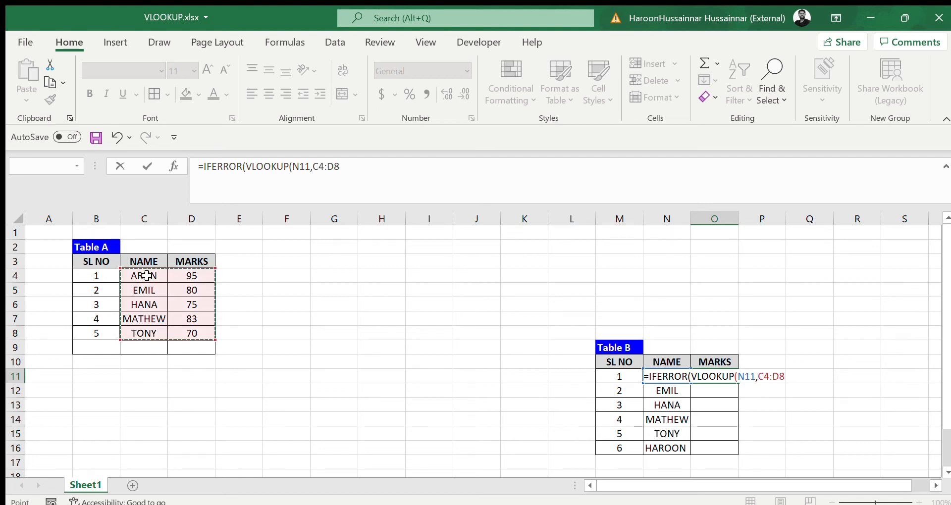
{"action": "type", "text": ",2"}
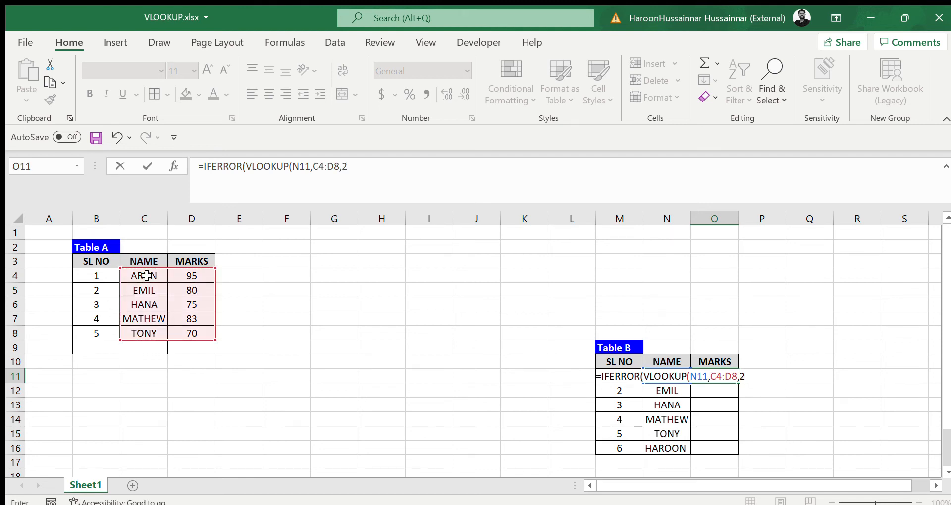
{"action": "type", "text": ",0),)"}
{"action": "left_click", "coordinate": [364, 168]}
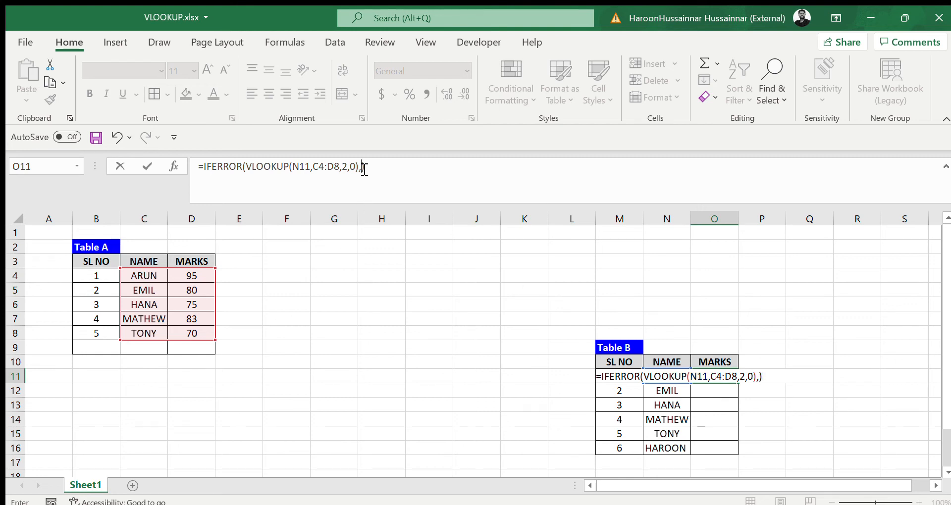
{"action": "type", "text": "0"}
{"action": "key", "text": "Return"}
Fill the IFERROR formula from O11 down through O16 and inspect the formula in O16.
{"action": "left_click", "coordinate": [733, 375]}
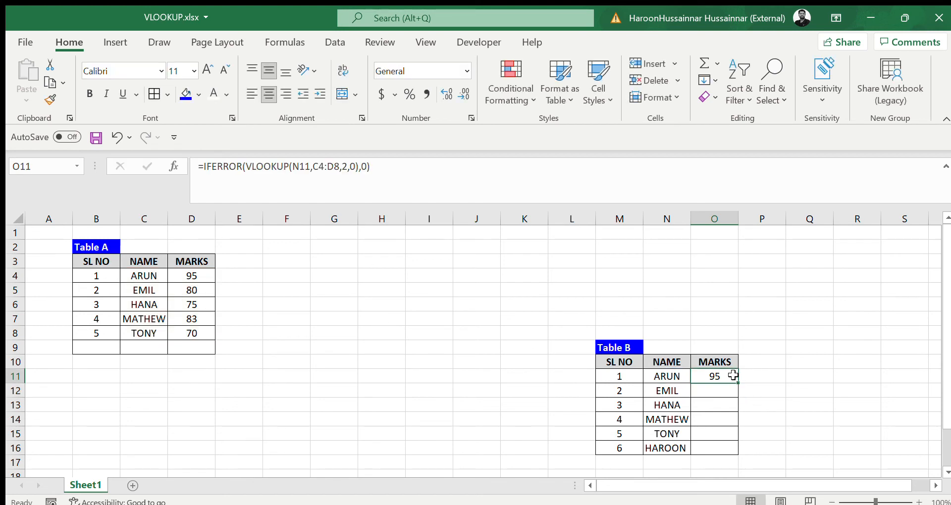
{"action": "left_click_drag", "start_coordinate": [738, 383], "coordinate": [731, 451]}
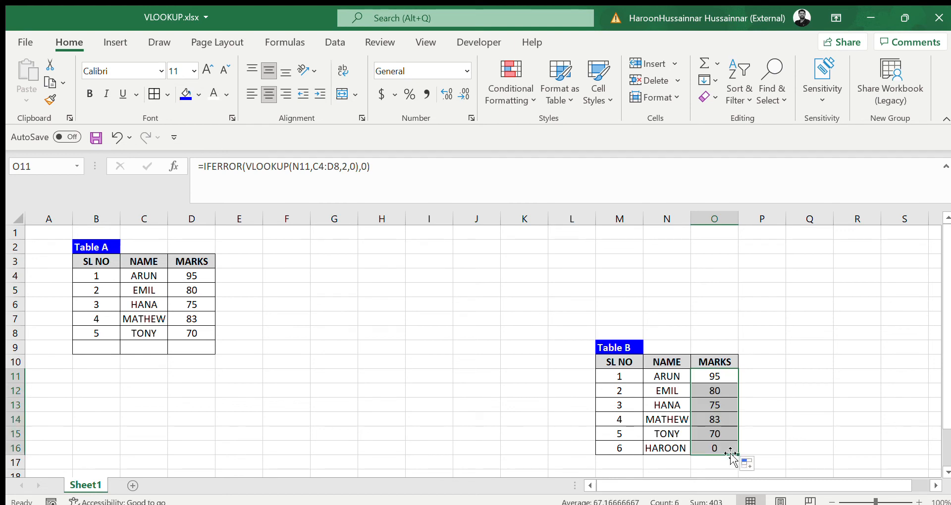
{"action": "left_click", "coordinate": [722, 447]}
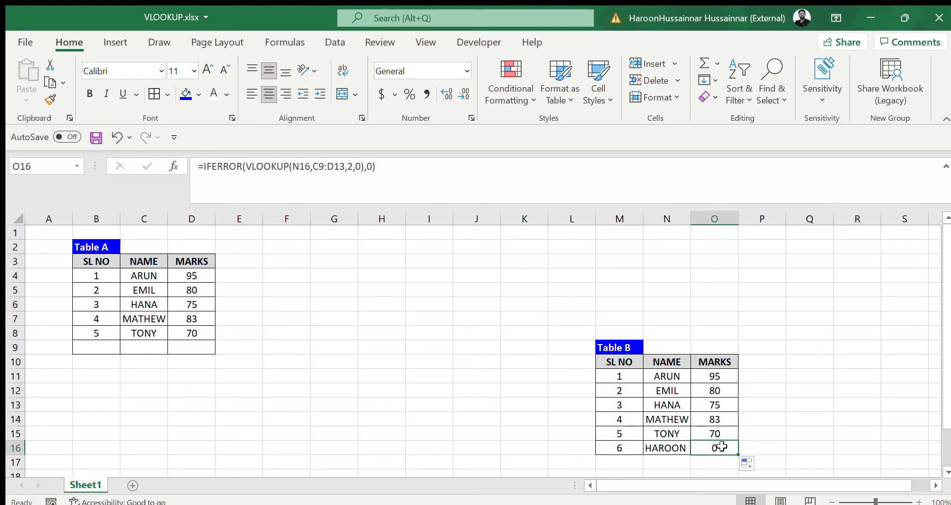
Clear the IFERROR formulas from Table B's marks range O11:O16.
{"action": "left_click", "coordinate": [701, 377]}
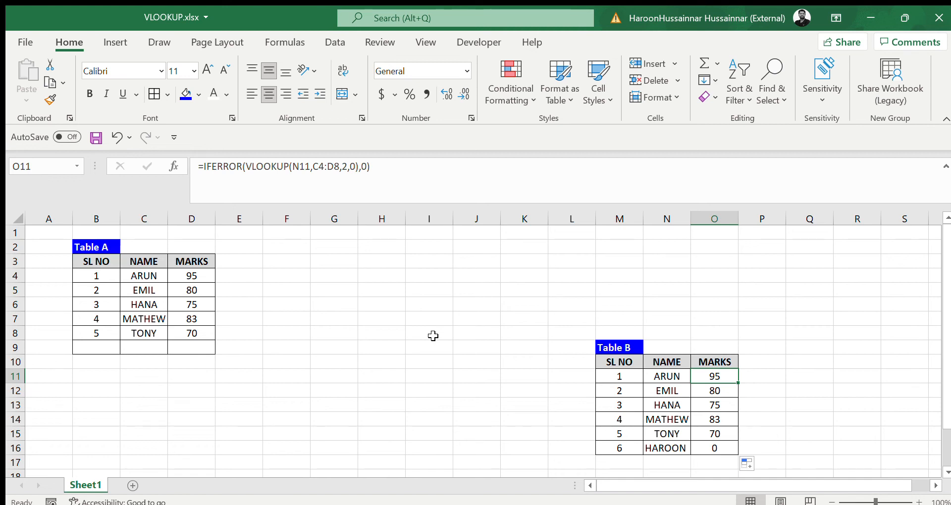
{"action": "key", "text": "ctrl+shift+Down"}
{"action": "key", "text": "Delete"}
{"action": "key", "text": "ctrl+shift+Up"}
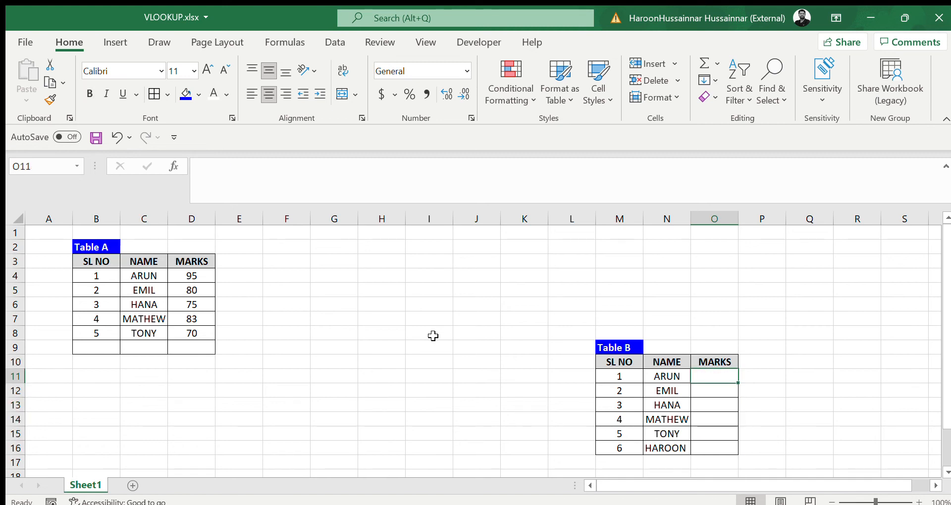
Enter =IFERROR(VLOOKUP(N11,C4:D8,2,0),0) again in the emptied cell O11.
{"action": "type", "text": "=IFERROR("}
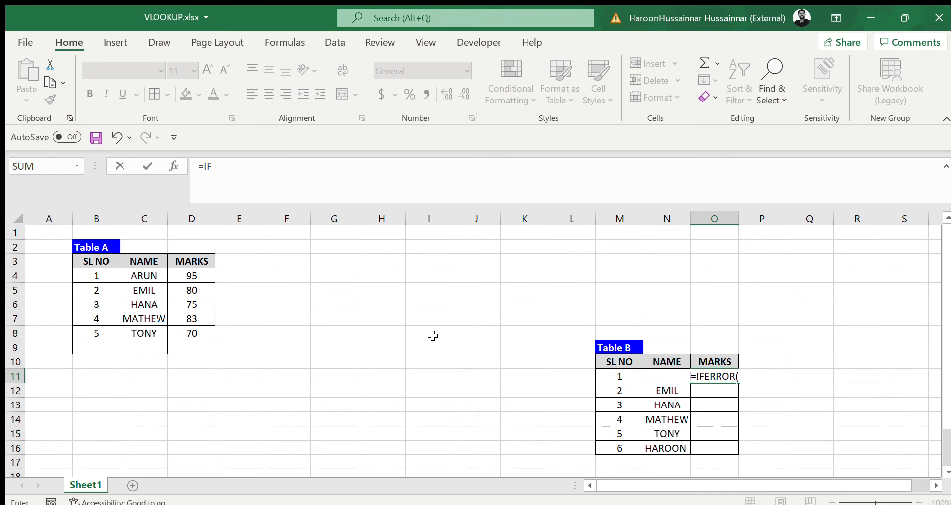
{"action": "type", "text": "VLOOKUP("}
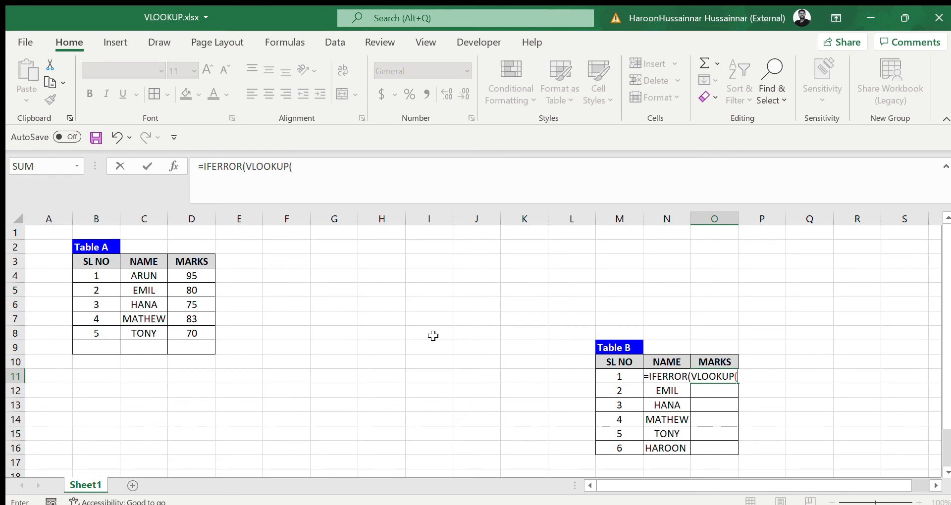
{"action": "key", "text": "Left"}
{"action": "type", "text": ","}
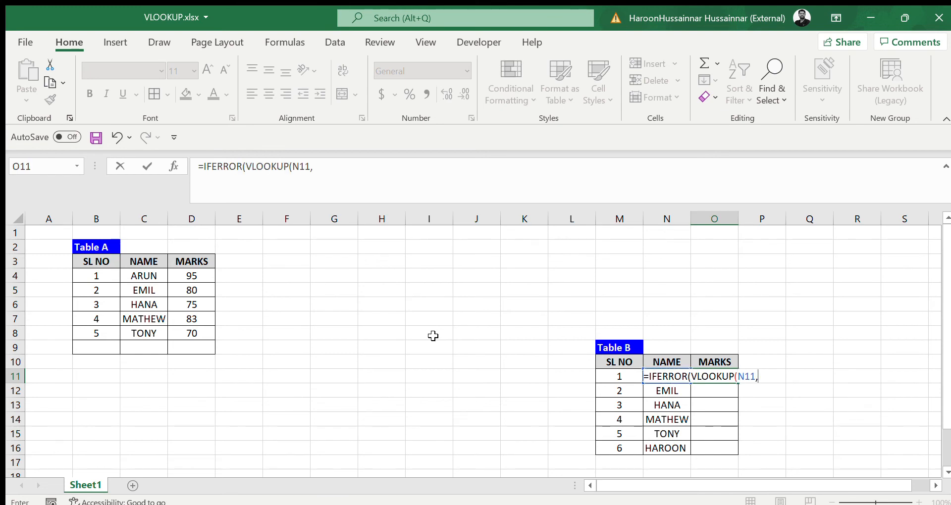
{"action": "left_click", "coordinate": [123, 279]}
{"action": "key", "text": "shift+Right"}
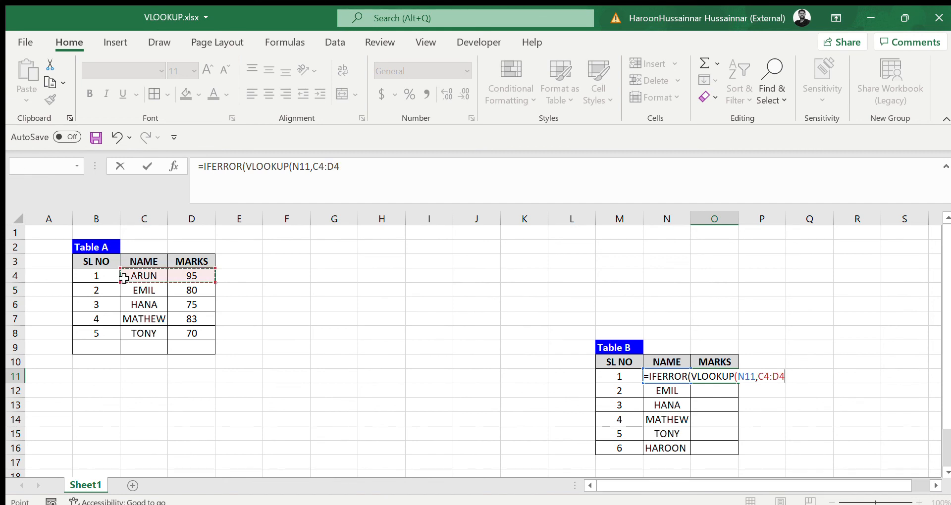
{"action": "key", "text": "ctrl+shift+Down"}
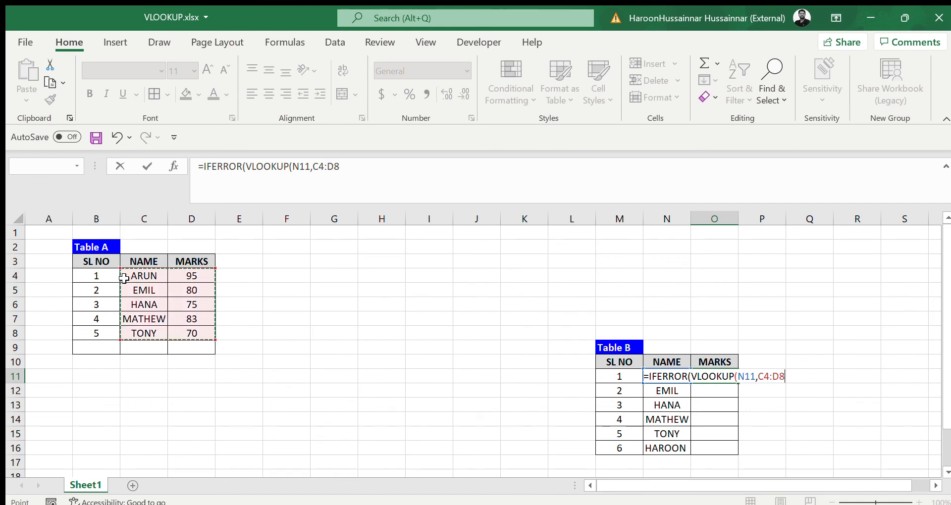
{"action": "type", "text": ",2,0"}
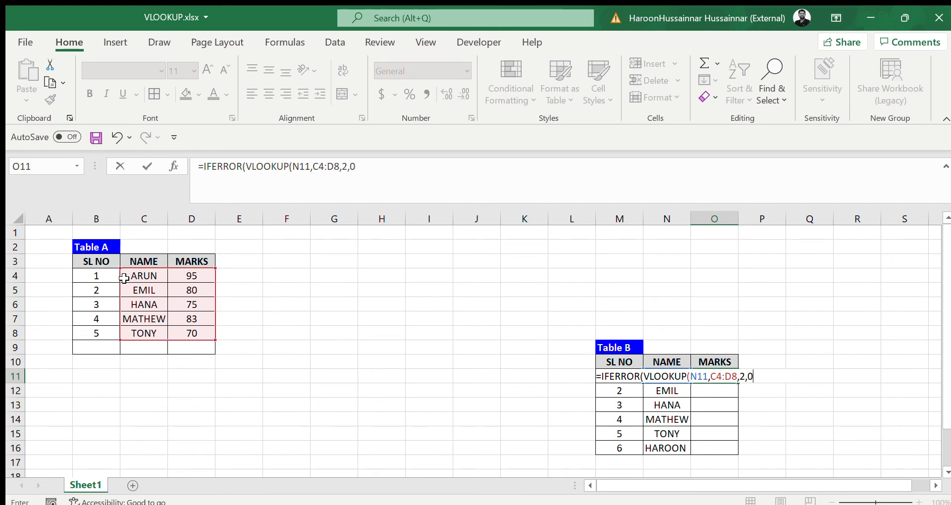
{"action": "type", "text": "),0)"}
{"action": "key", "text": "Return"}
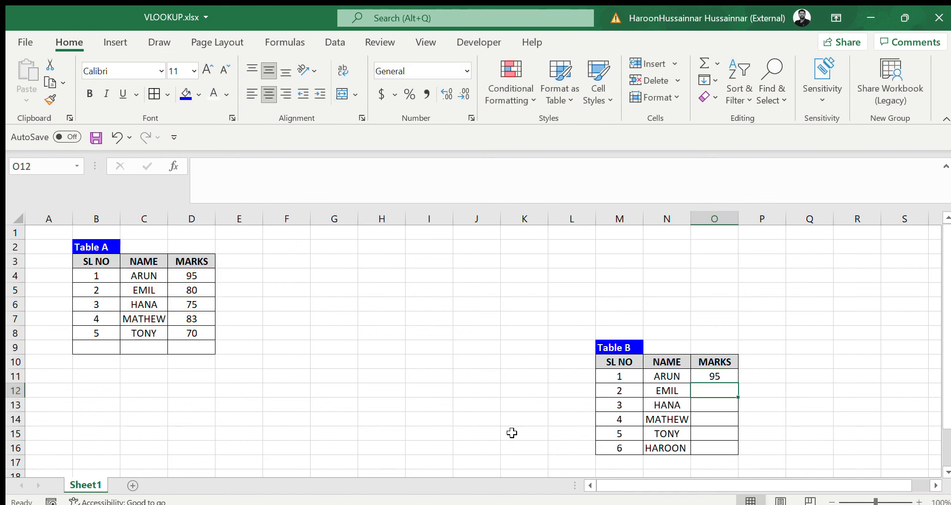
Fill the formula from O11 down Table B's MARKS column through O16.
{"action": "left_click", "coordinate": [719, 376]}
{"action": "left_click_drag", "start_coordinate": [738, 384], "coordinate": [730, 454]}
{"action": "left_click", "coordinate": [714, 376]}
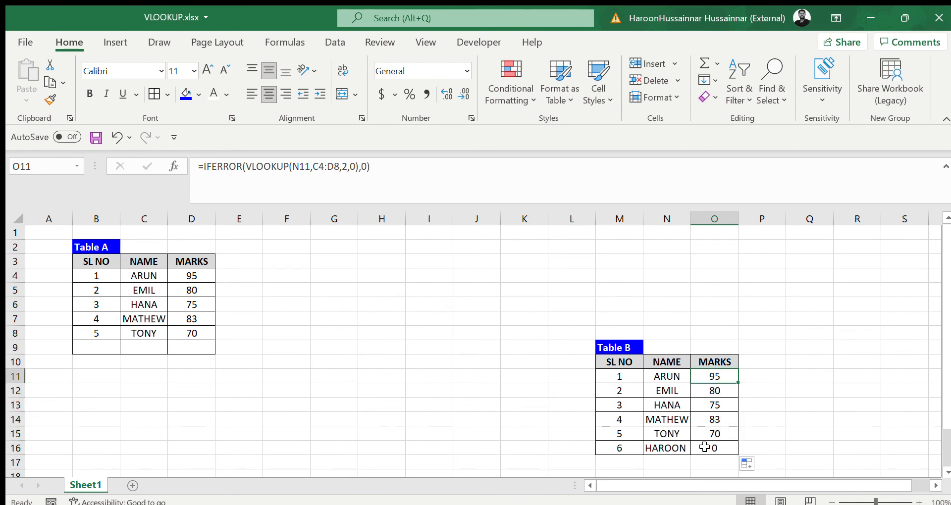
Replace the IFERROR fallback value in cell O16's formula with the text "NOT".
{"action": "left_click", "coordinate": [703, 447]}
{"action": "left_click", "coordinate": [367, 167]}
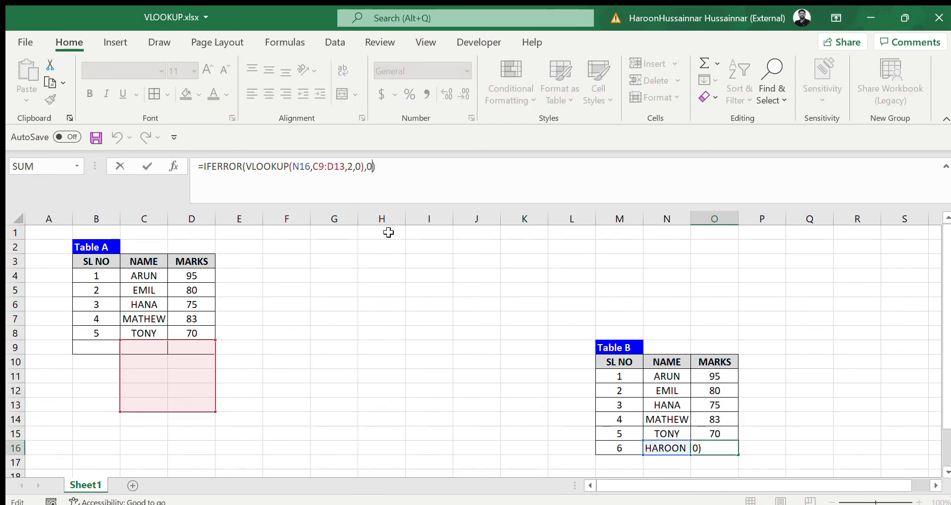
{"action": "key", "text": "BackSpace"}
{"action": "type", "text": "\"NOT\""}
{"action": "key", "text": "Return"}
{"action": "key", "text": "Up"}
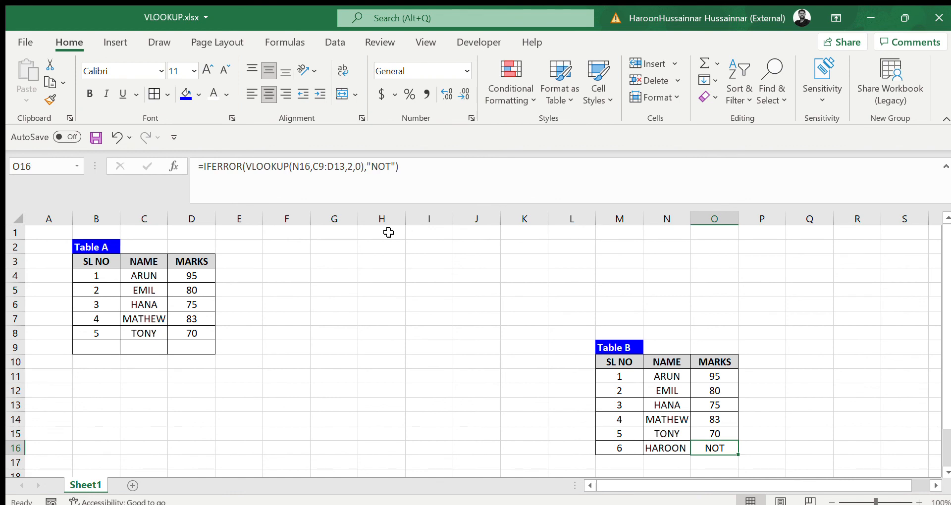
Replace the IFERROR fallback value in cell O11's formula with the text "NOT AVAILABLE".
{"action": "left_click", "coordinate": [723, 376]}
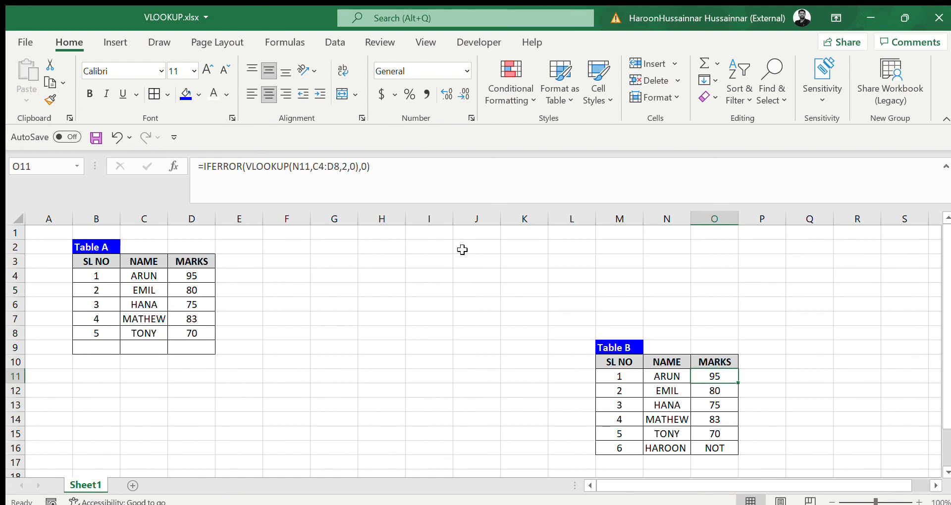
{"action": "left_click", "coordinate": [388, 177]}
{"action": "key", "text": "Left"}
{"action": "key", "text": "BackSpace"}
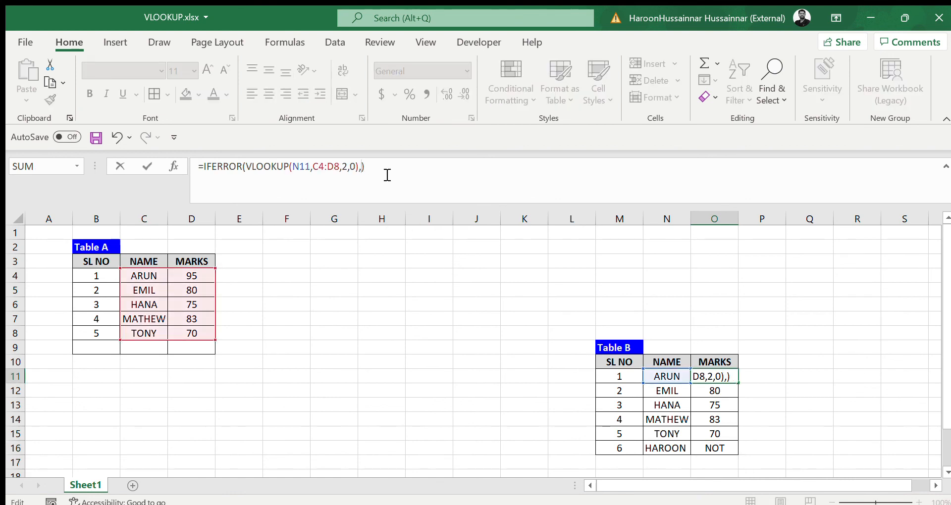
{"action": "type", "text": "\"NOT AVAILABLE"}
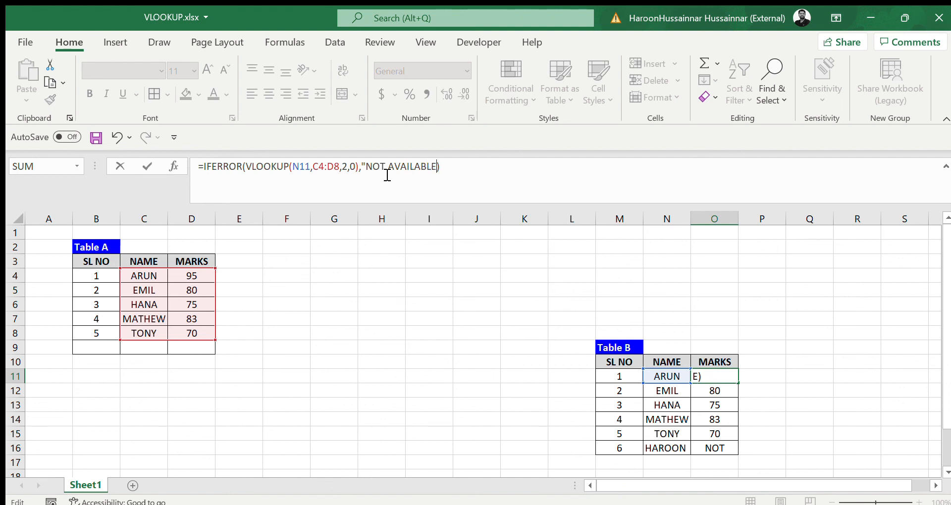
{"action": "type", "text": "\""}
{"action": "key", "text": "Return"}
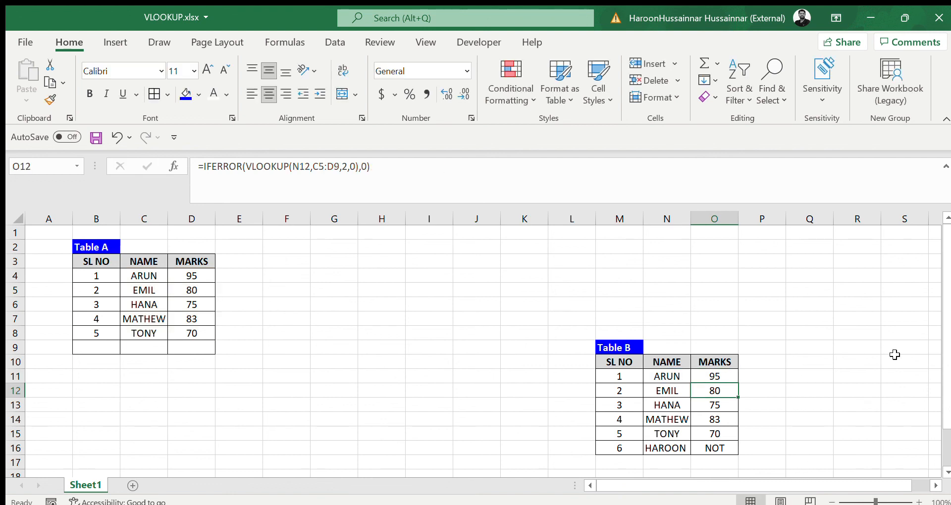
Fill the revised formula from O11 down through O16 and autofit column O's width to its contents.
{"action": "left_click", "coordinate": [722, 378]}
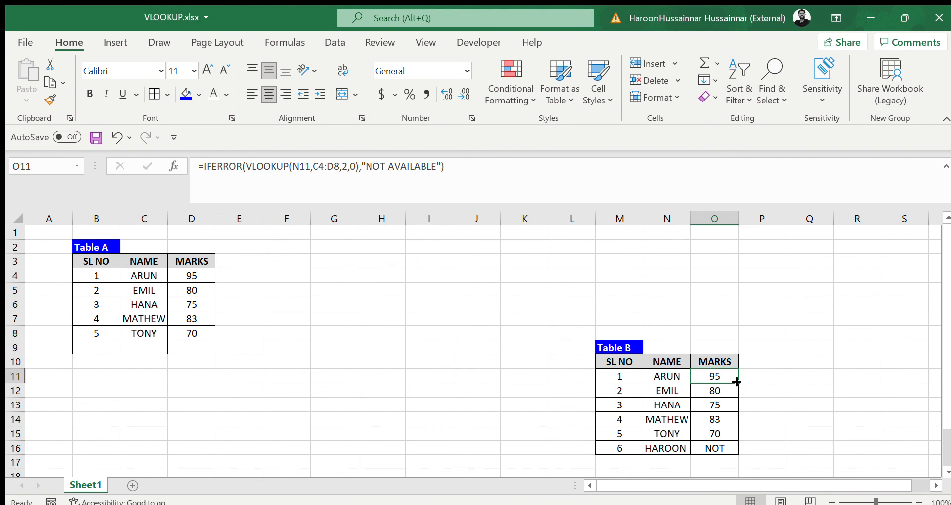
{"action": "double_click", "coordinate": [738, 383]}
{"action": "double_click", "coordinate": [739, 218]}
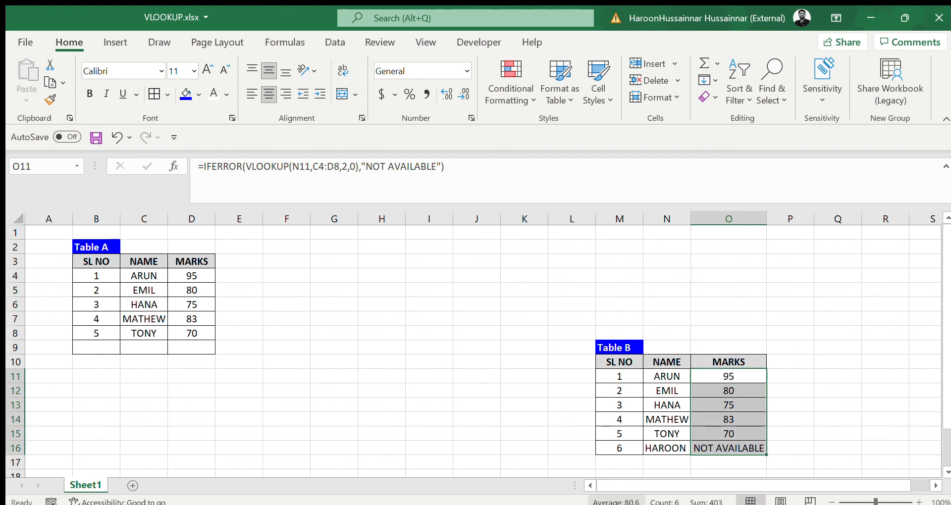
{"action": "left_click", "coordinate": [639, 462]}
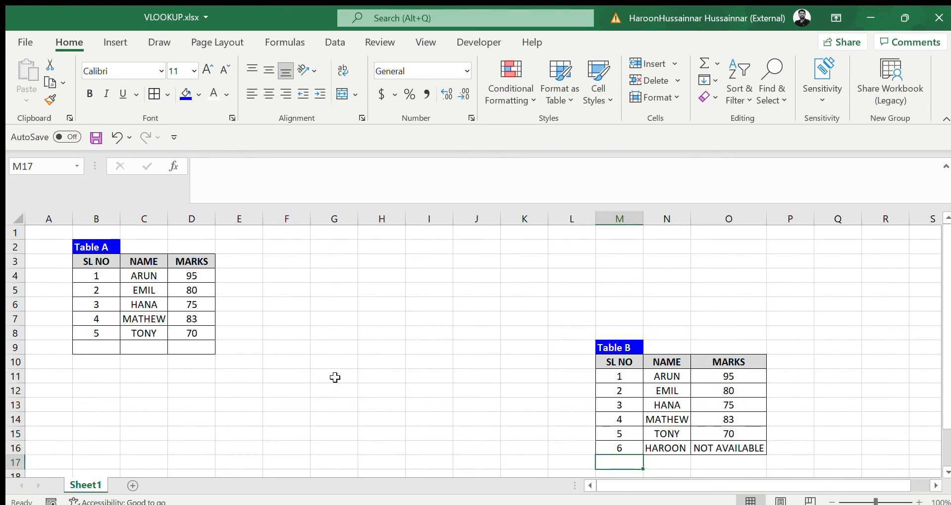